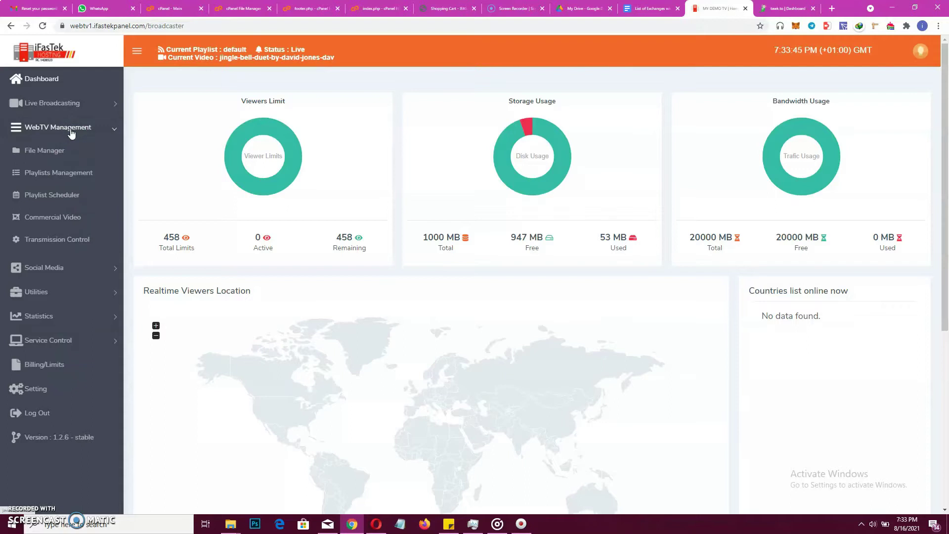
In the playlist scheduler, create a schedule for the generalrotation playlist with the Nonstop scheduler type
click(70, 200)
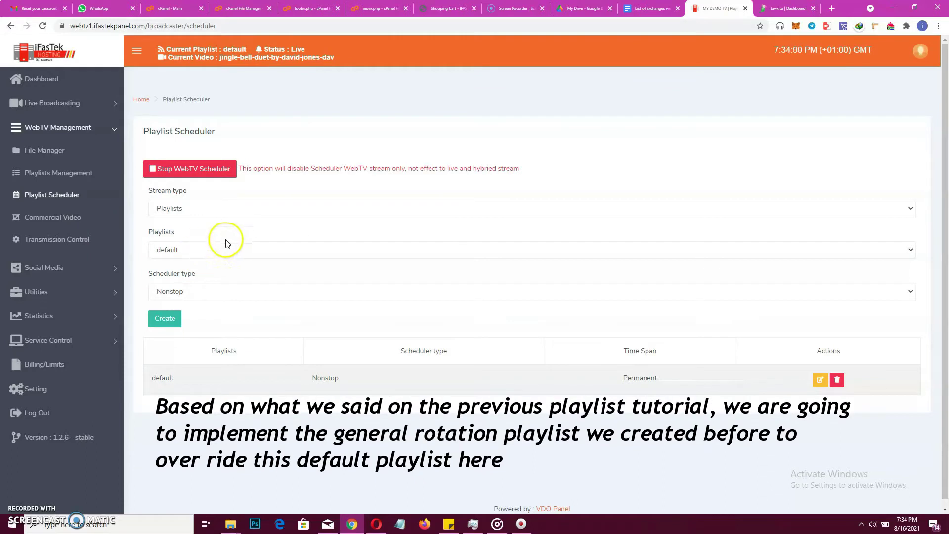
click(230, 254)
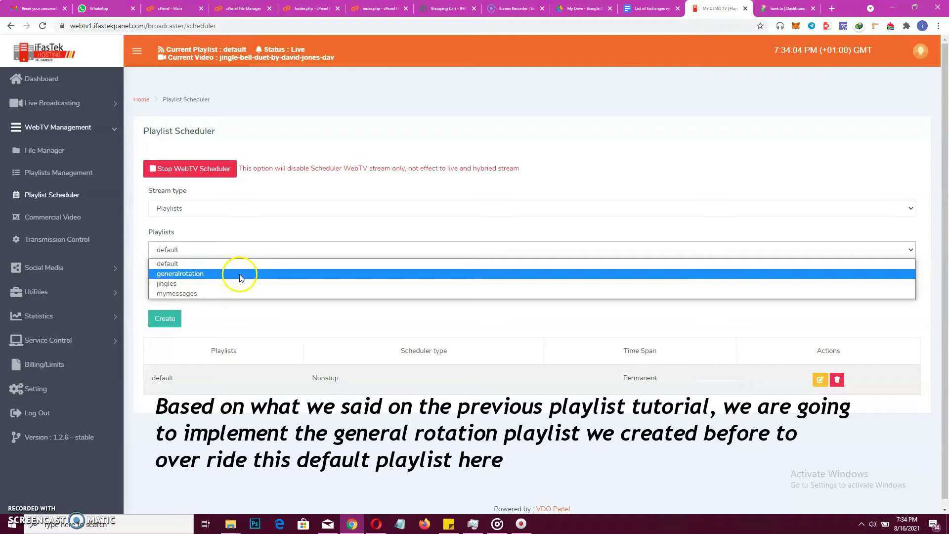
click(241, 274)
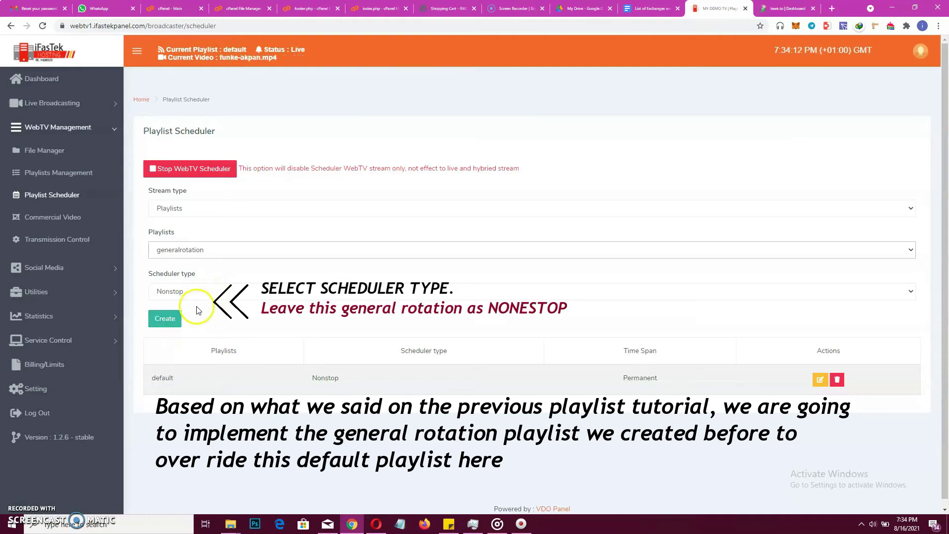
click(173, 319)
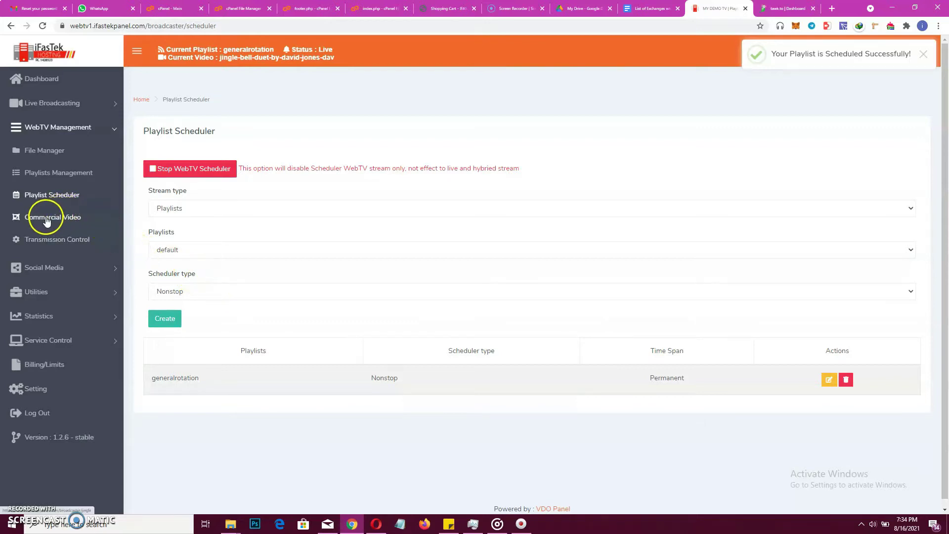
Start a new schedule for the mymessages playlist with the Oneshot scheduler type
click(51, 197)
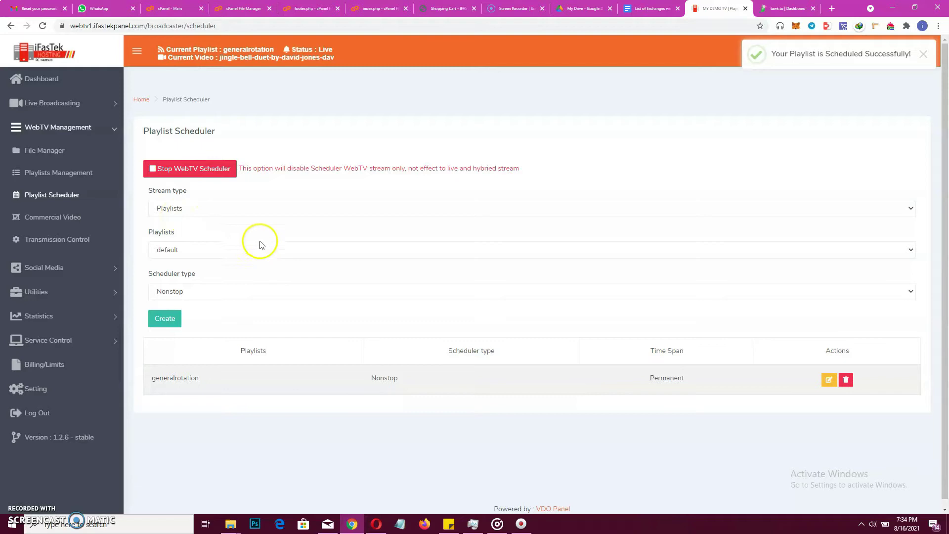
click(14, 510)
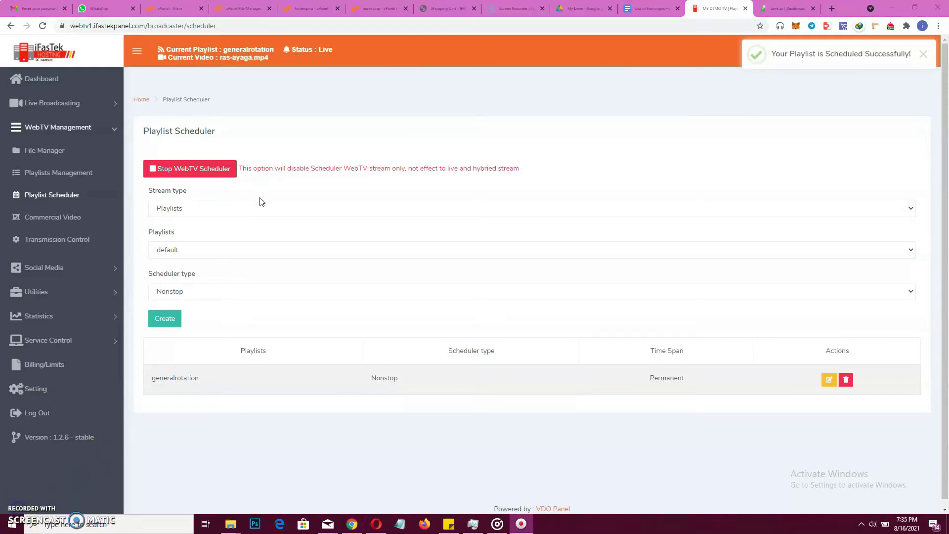
click(213, 252)
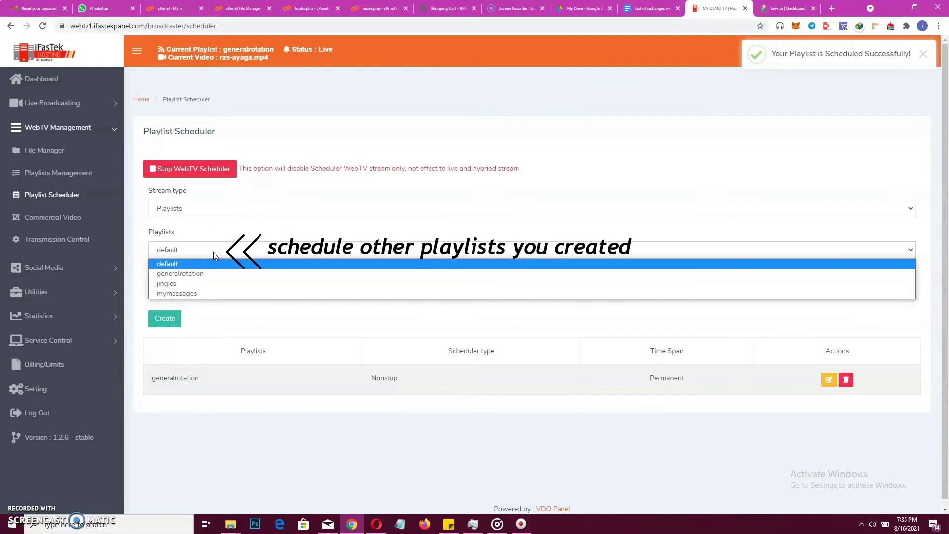
click(210, 295)
click(212, 293)
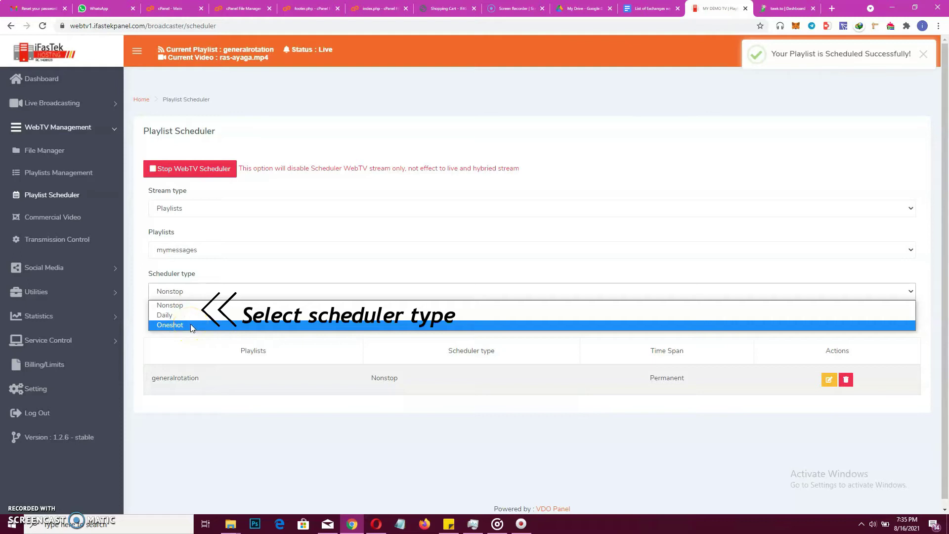
click(185, 325)
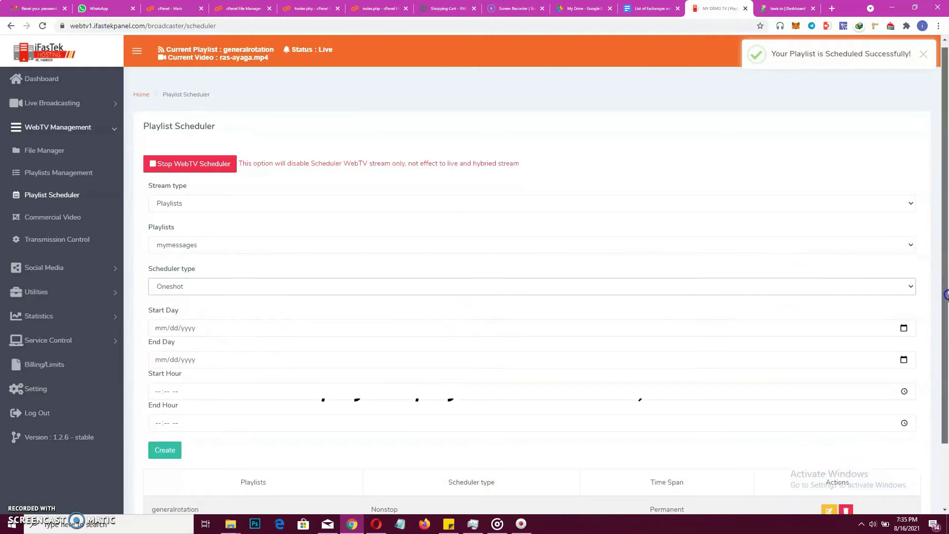
Set both the start day and the end day of the Oneshot schedule to 08/16/2021
scroll(947, 277, down, 2)
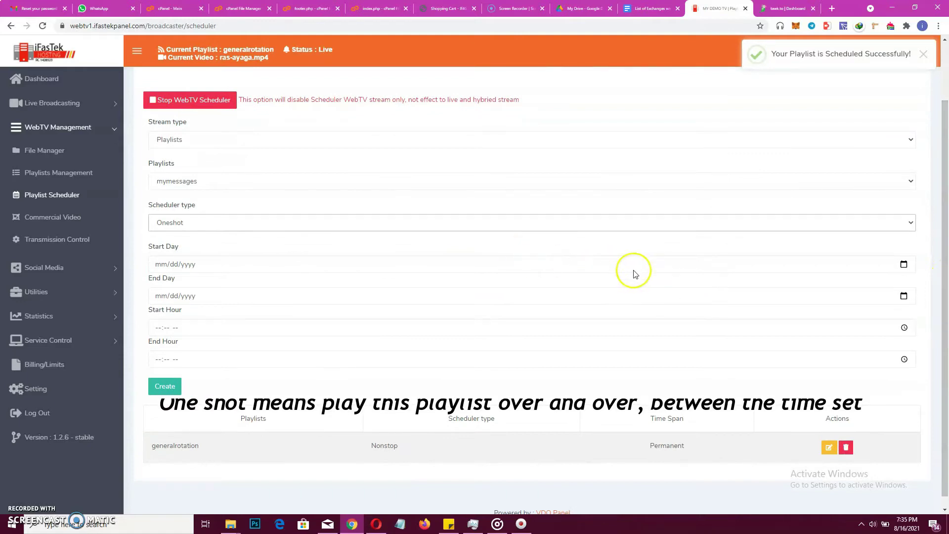
click(911, 267)
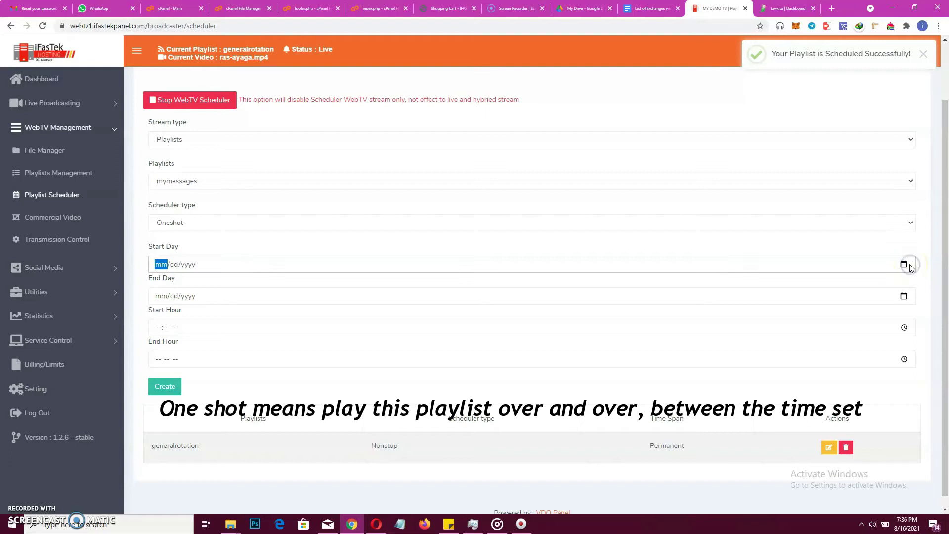
click(905, 265)
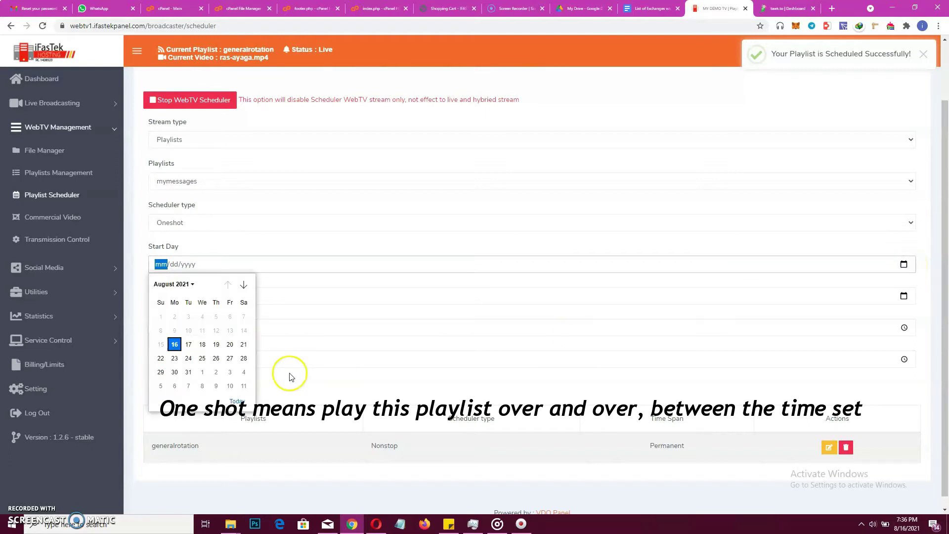
click(175, 345)
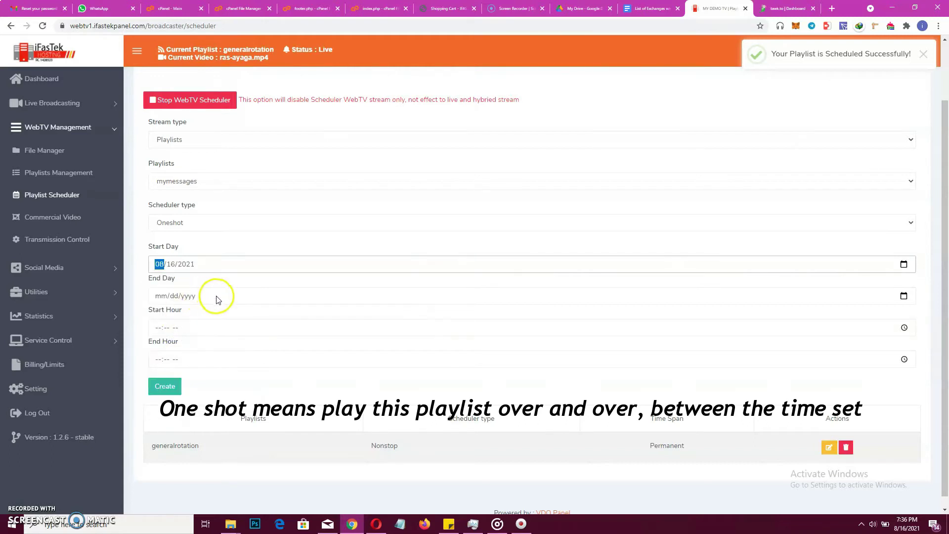
click(165, 299)
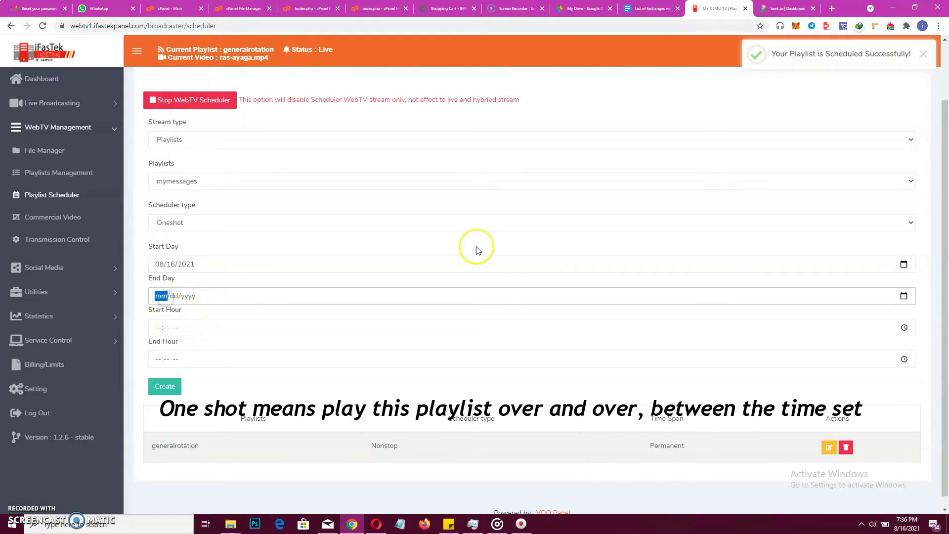
click(904, 296)
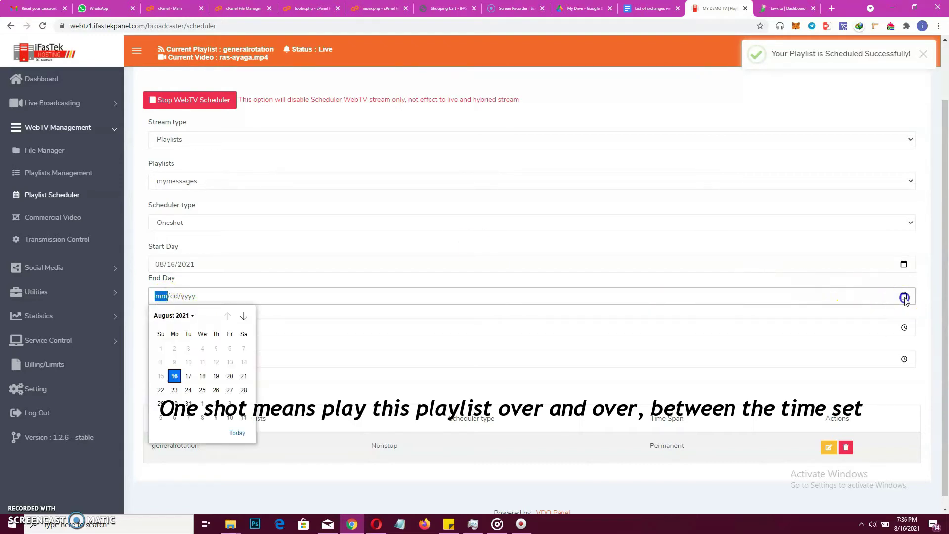
click(174, 376)
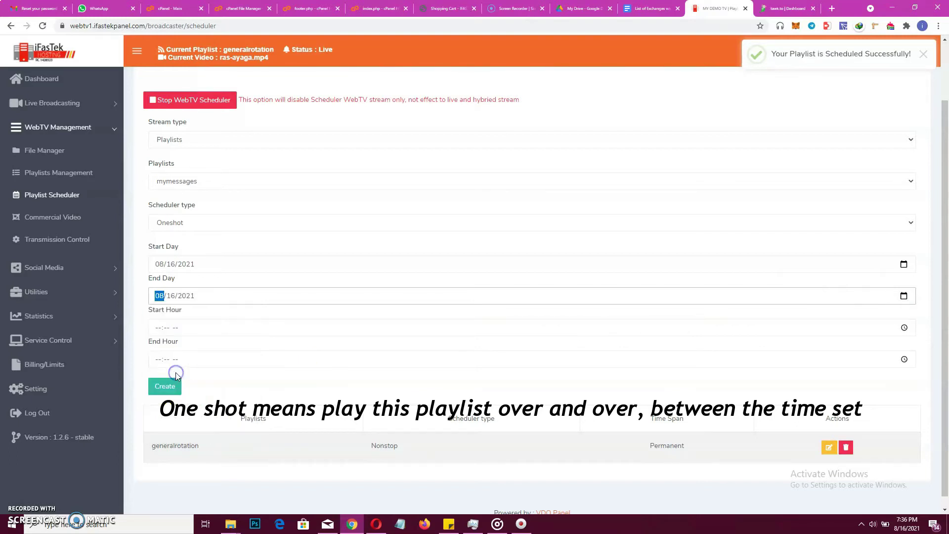
Set the start hour to 08:30 PM and the end hour to 09:00 PM, and create the Oneshot schedule
click(159, 328)
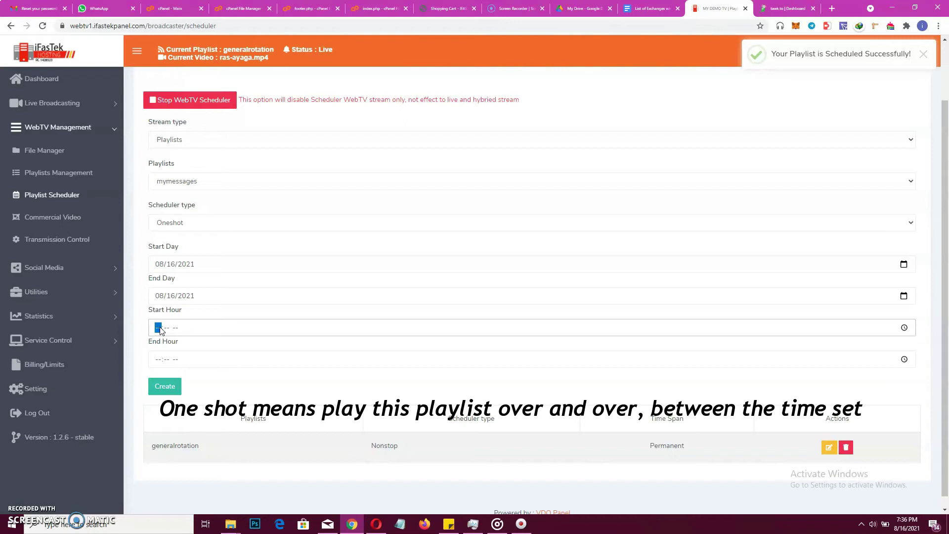
text(08:30 PM)
click(157, 360)
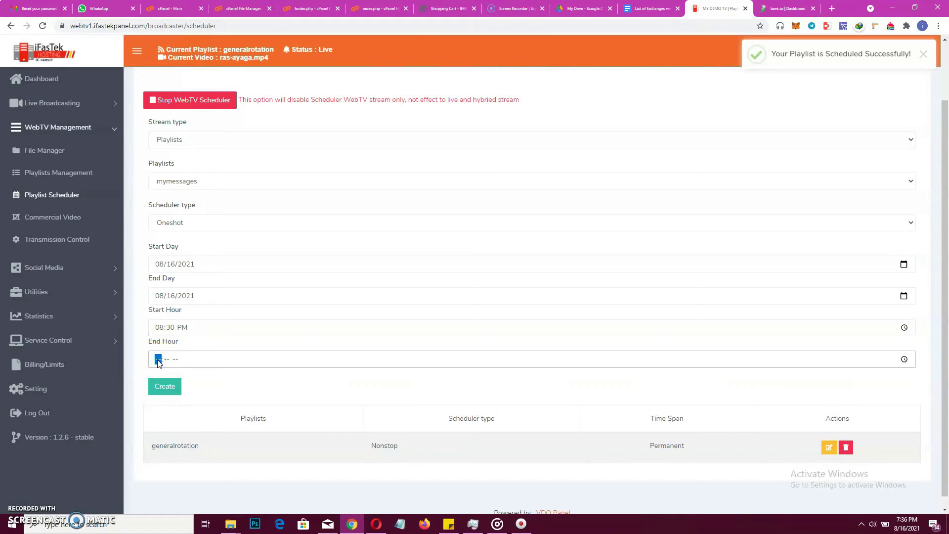
text(09:00 PM)
click(172, 389)
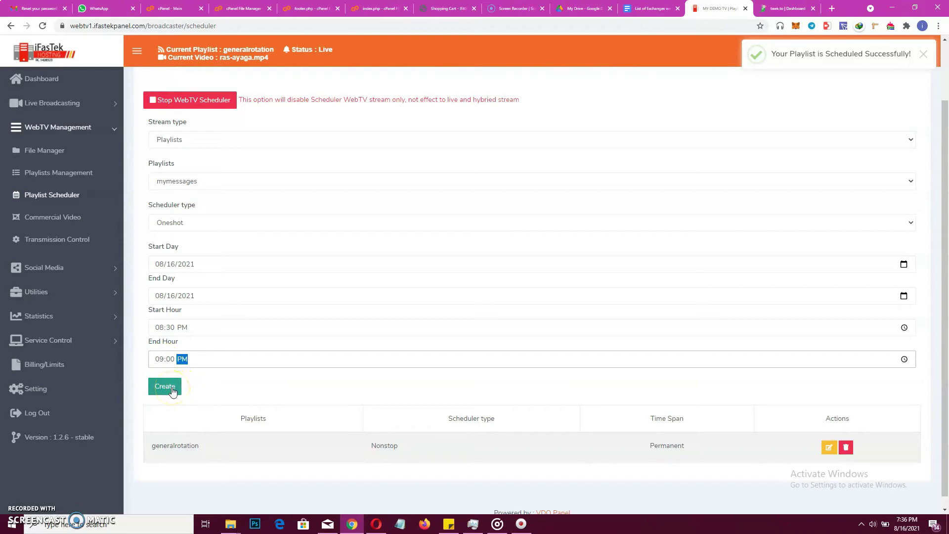
click(171, 389)
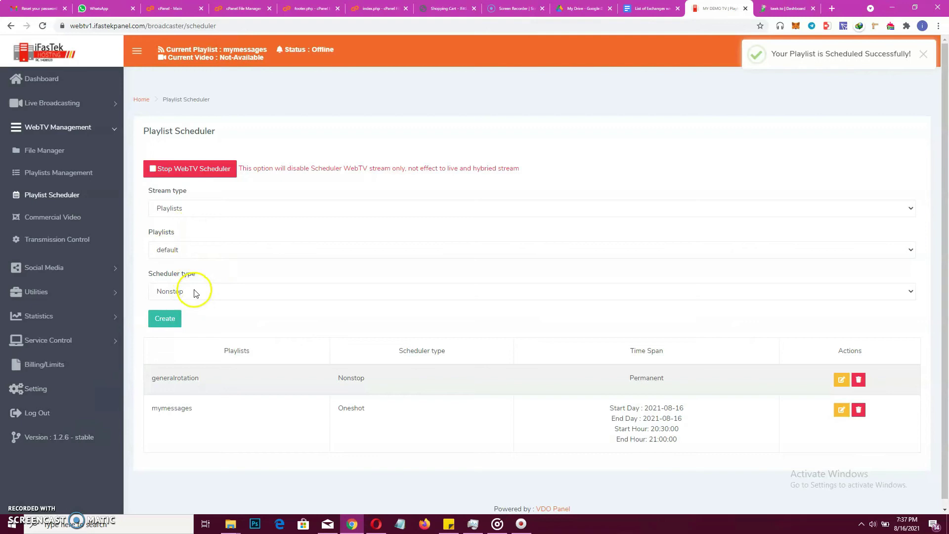
Start another schedule for the mymessages playlist with the Daily scheduler type
click(194, 256)
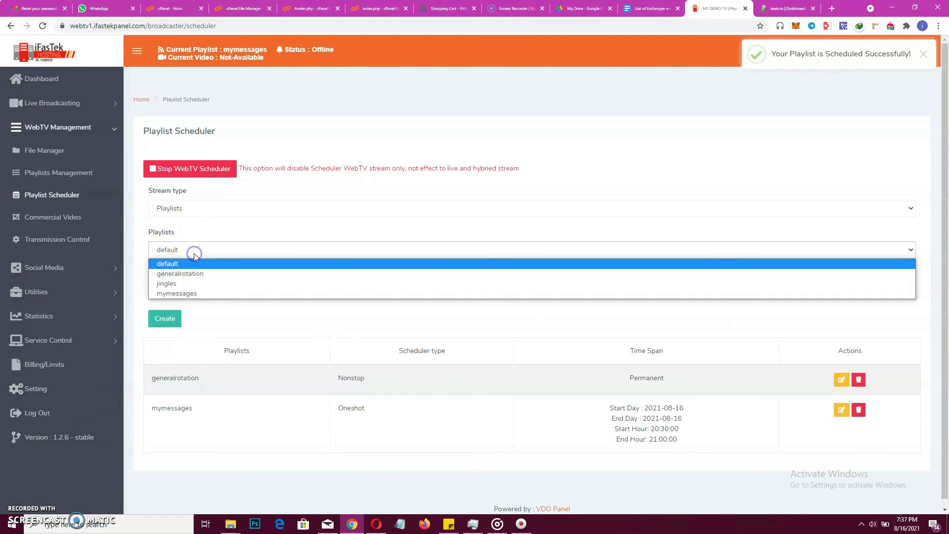
click(192, 293)
click(195, 293)
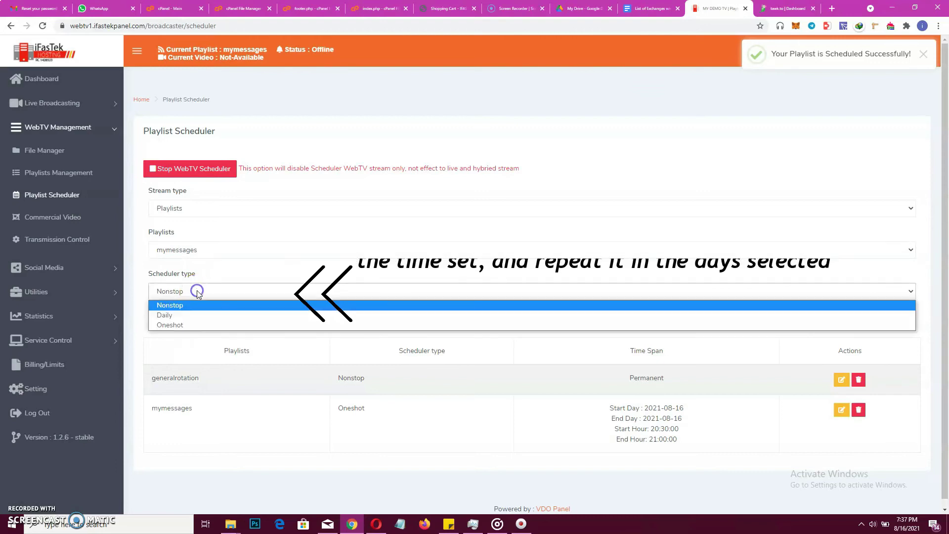
click(186, 317)
Select Saturday, Sunday, Monday, Tuesday, Wednesday and Friday as the days of the Daily schedule
click(188, 329)
click(204, 327)
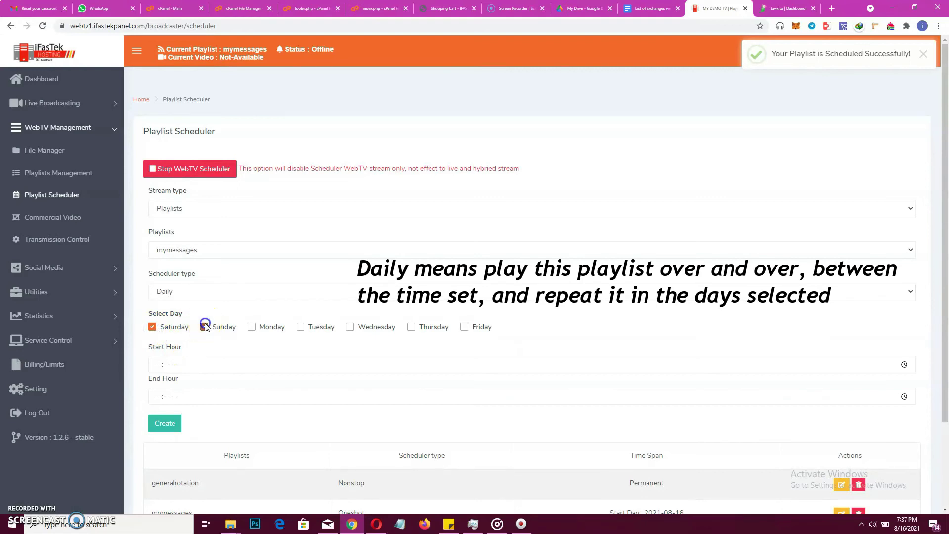
click(252, 327)
click(301, 327)
click(350, 328)
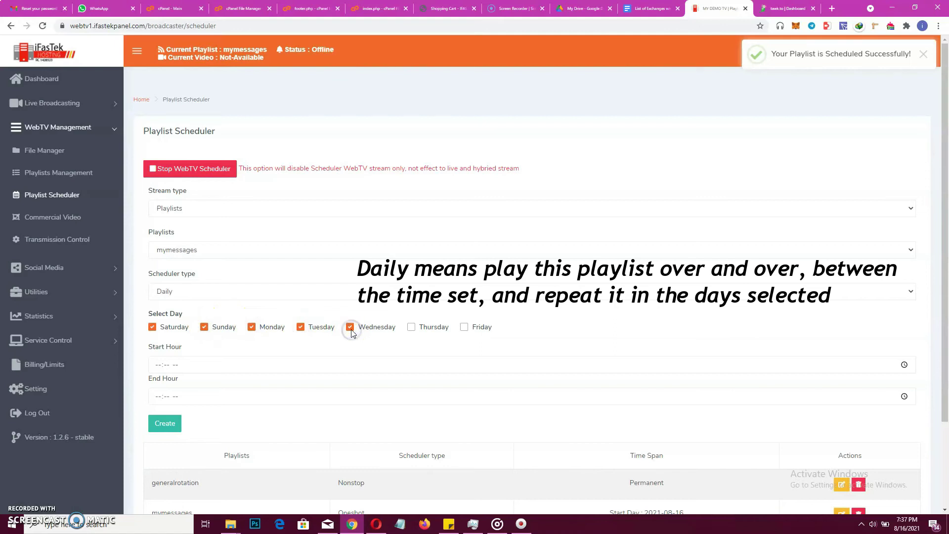
click(464, 327)
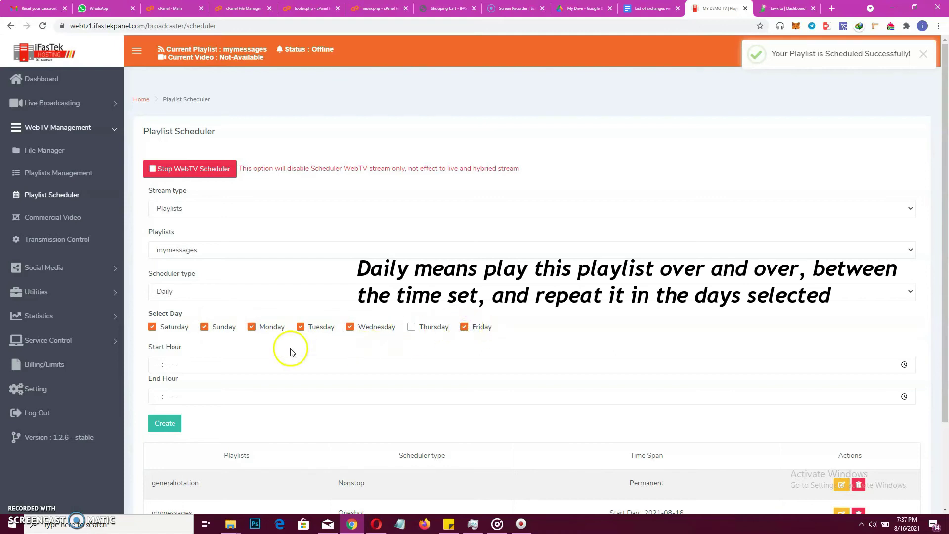
Set the start hour to 05:00 AM and the end hour to 10:00 AM, and create the Daily schedule
click(159, 366)
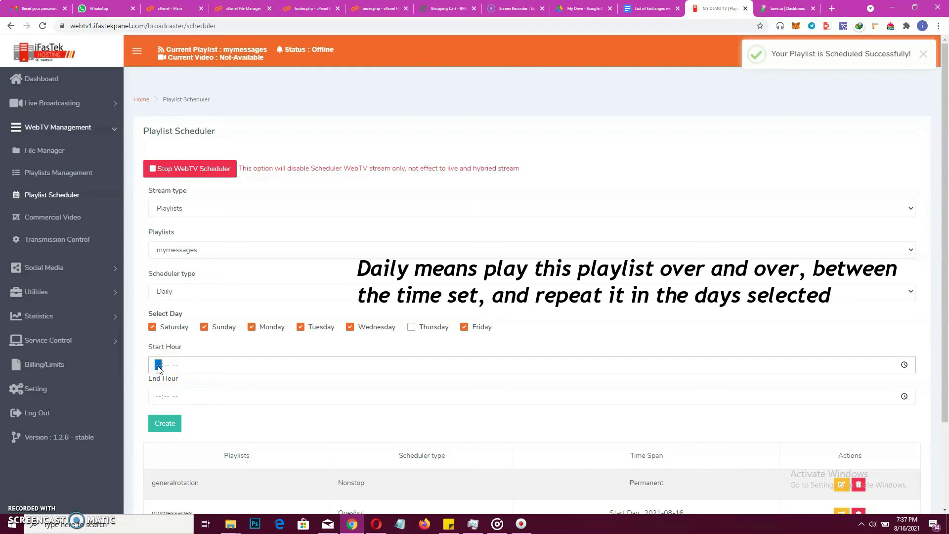
text(5:00 AM)
click(156, 396)
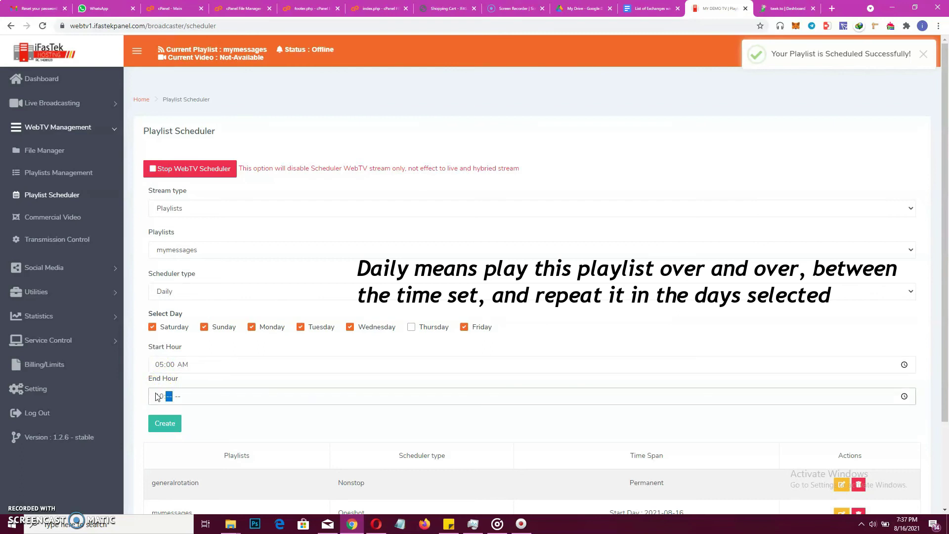
text(0)
click(175, 433)
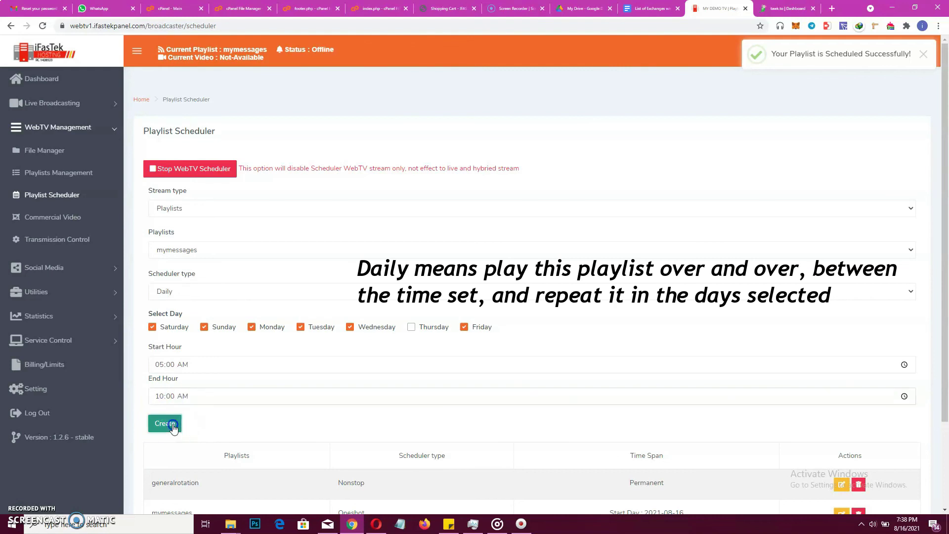
click(173, 426)
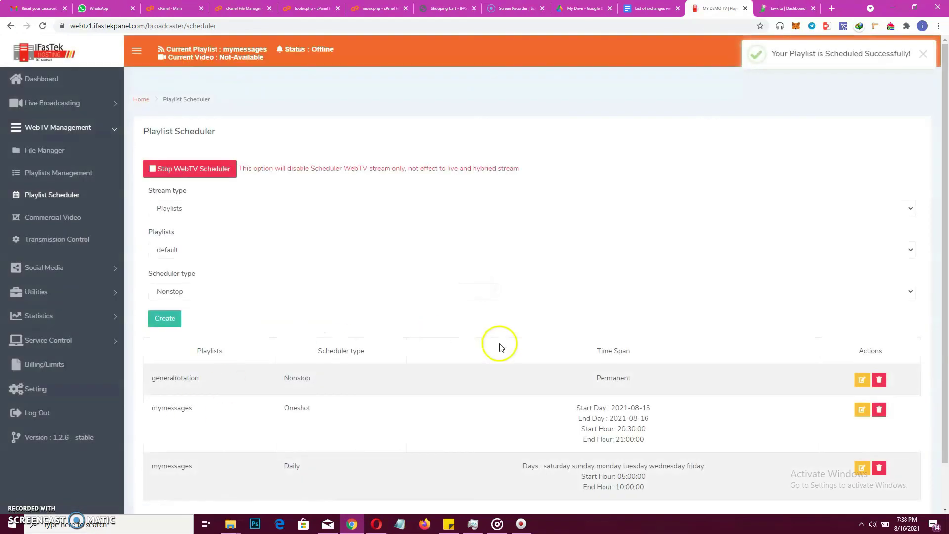
drag(945, 262, 946, 349)
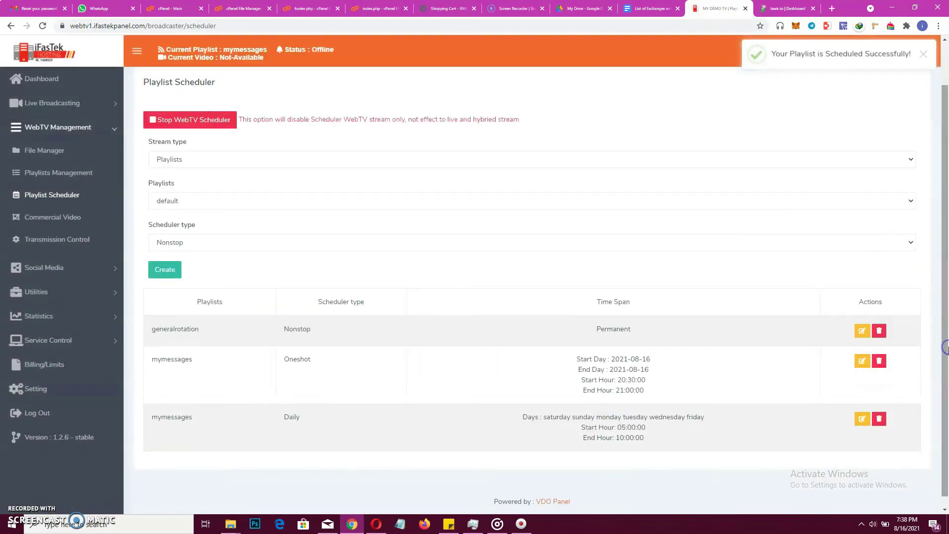